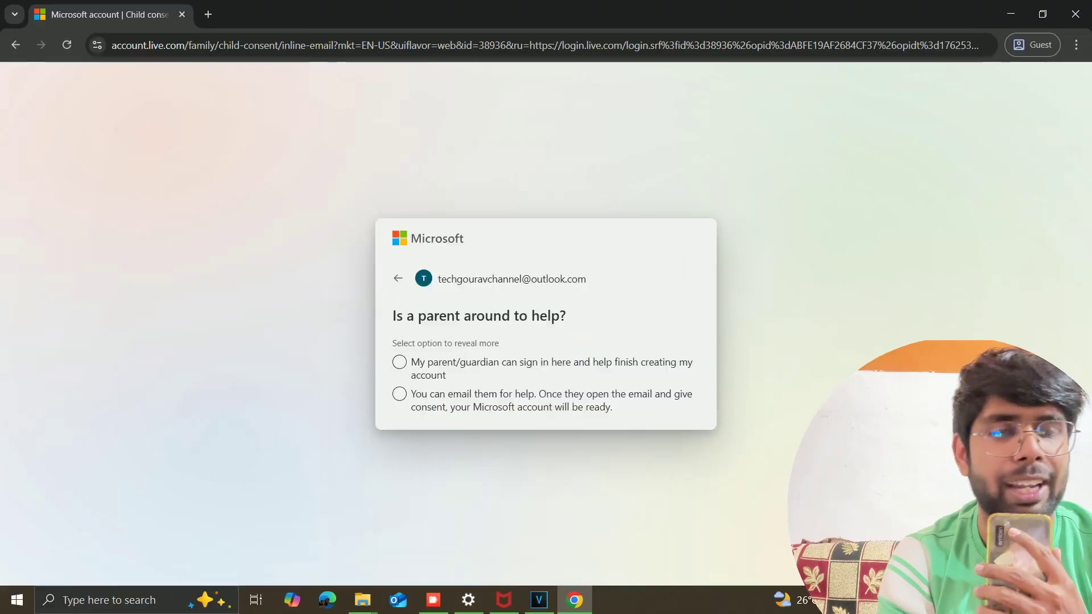
# Step: Choose 'My parent/guardian can sign in here' and continue past the consent notice to the parent's sign-in
pyautogui.click(399, 362)
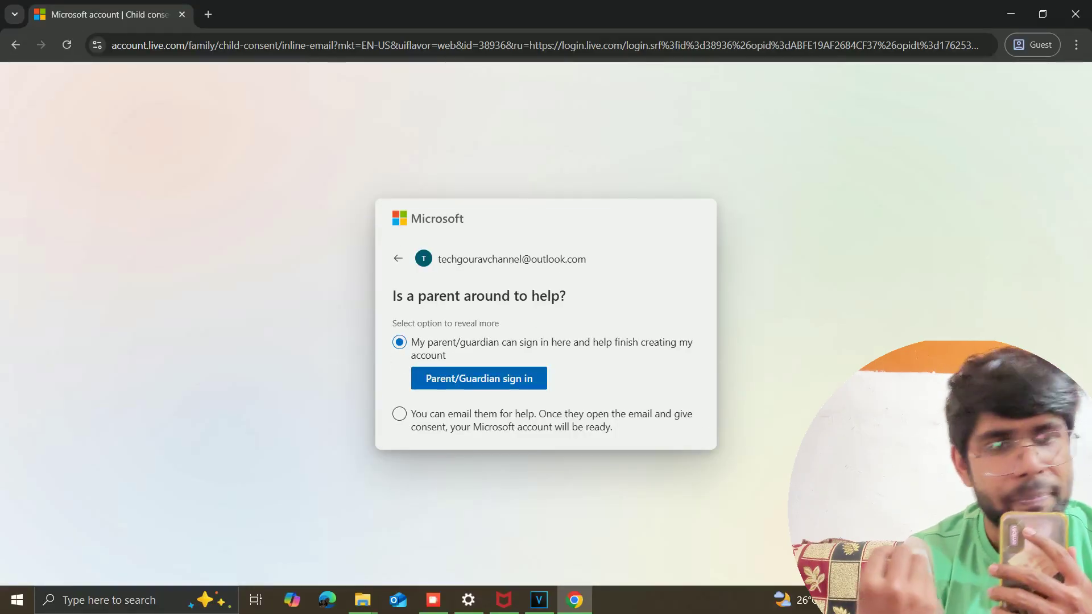
pyautogui.press('Return')
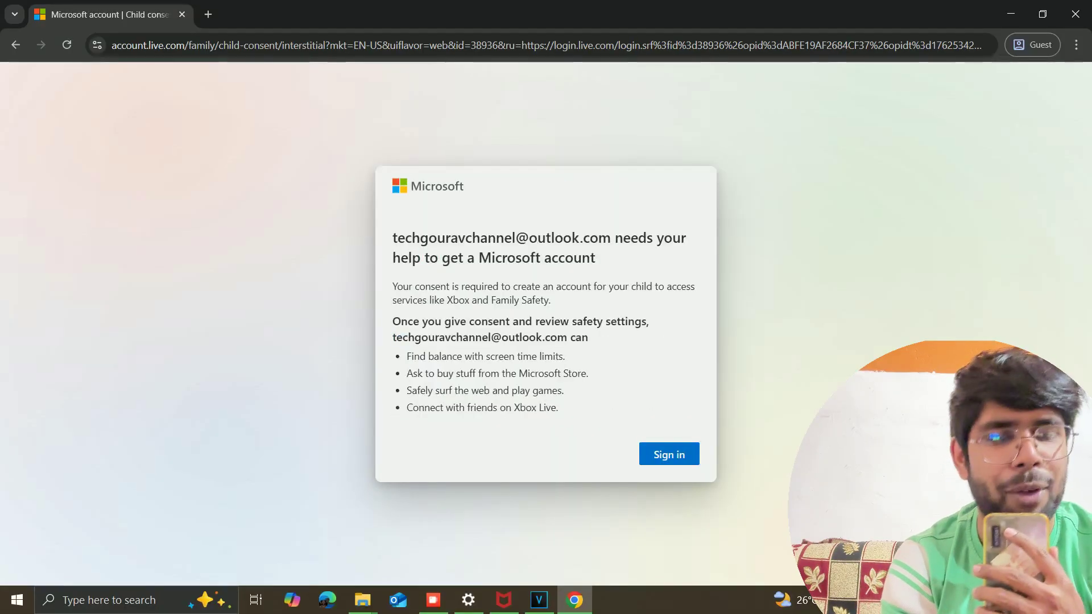
pyautogui.press('Return')
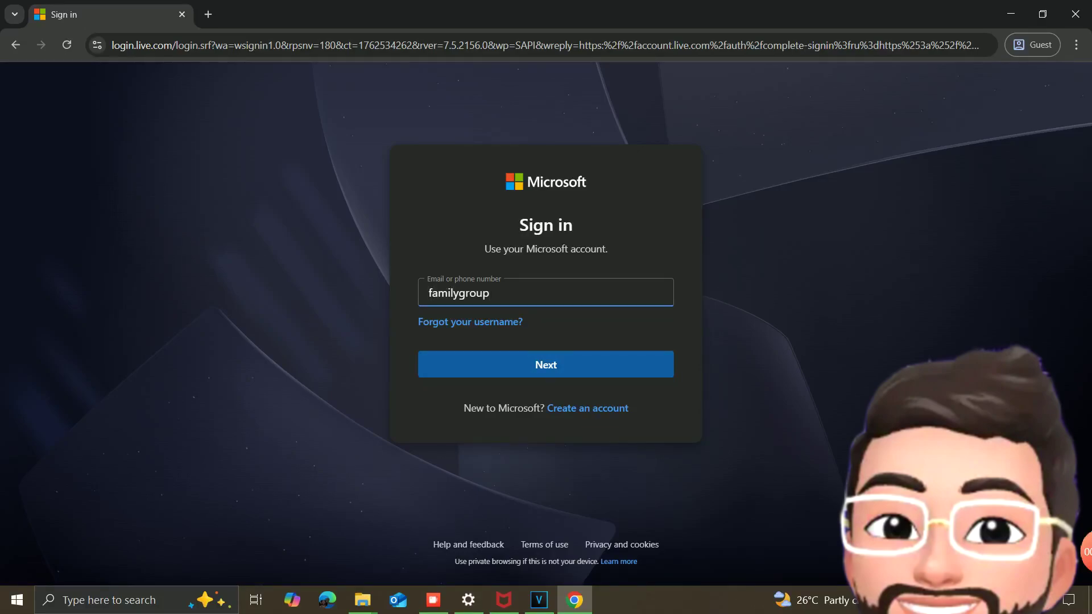
# Step: Sign in with the parent's e-mail and password, skip passkey creation, and stay signed in
pyautogui.press('Return')
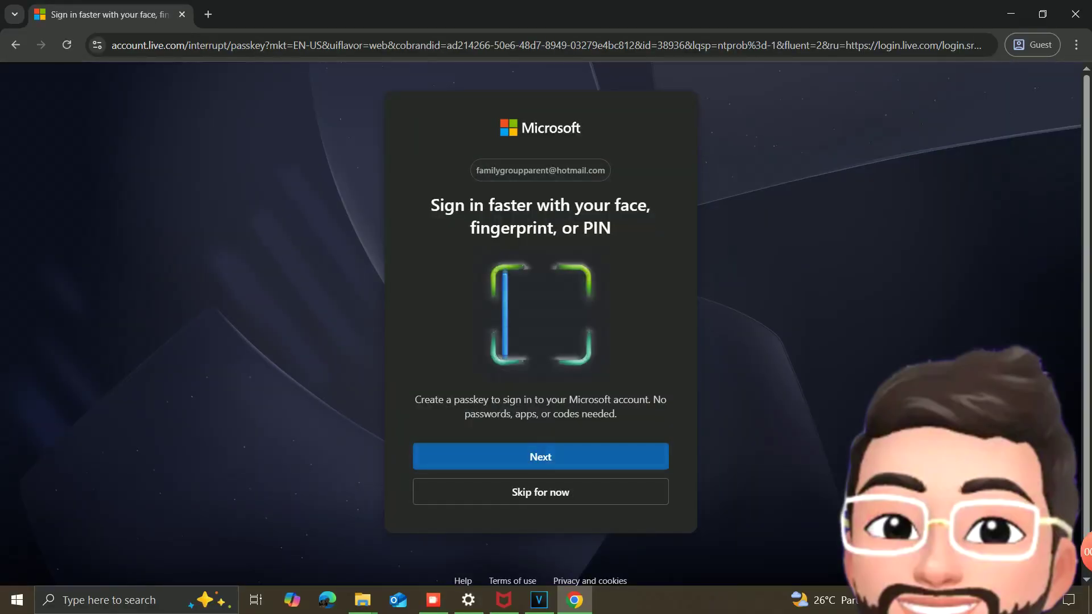
pyautogui.click(540, 457)
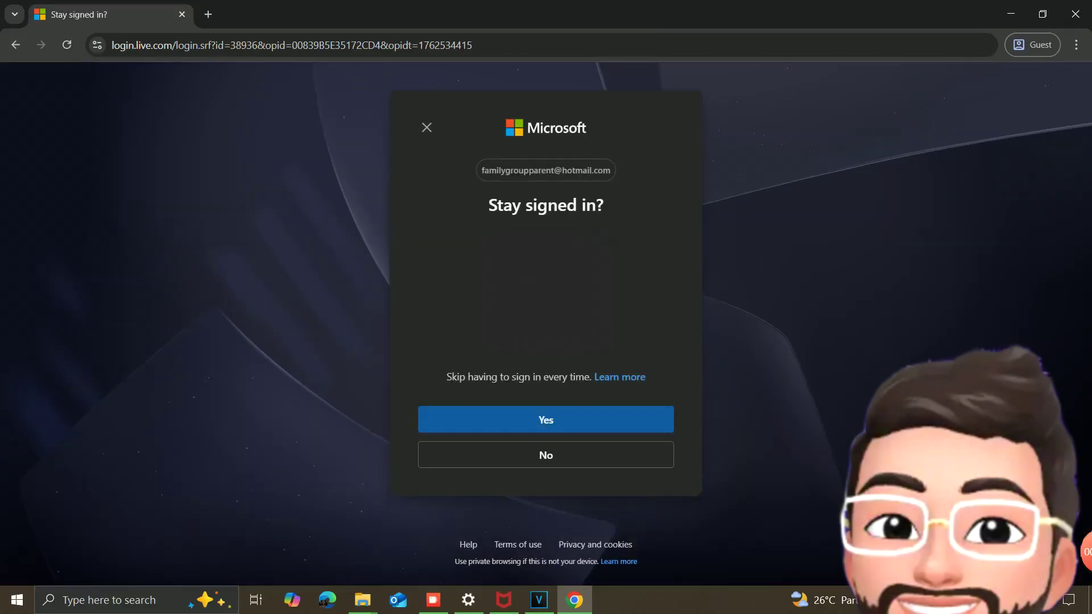
pyautogui.click(546, 420)
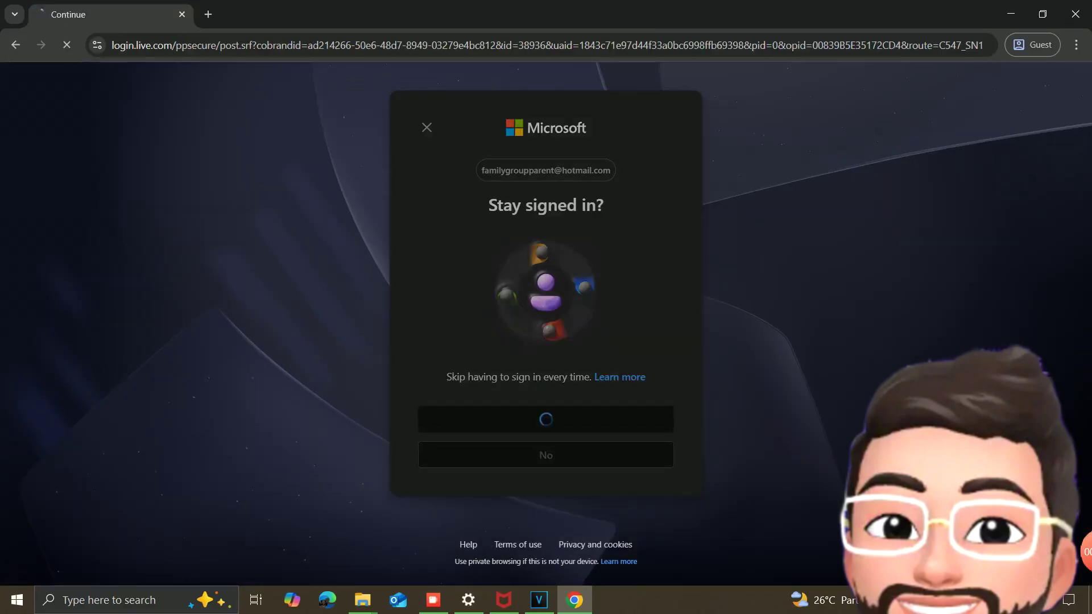
# Step: Agree to the consent terms with 'My child can sign in to non-Microsoft apps' kept checked
pyautogui.scroll(-5, 546, 324)
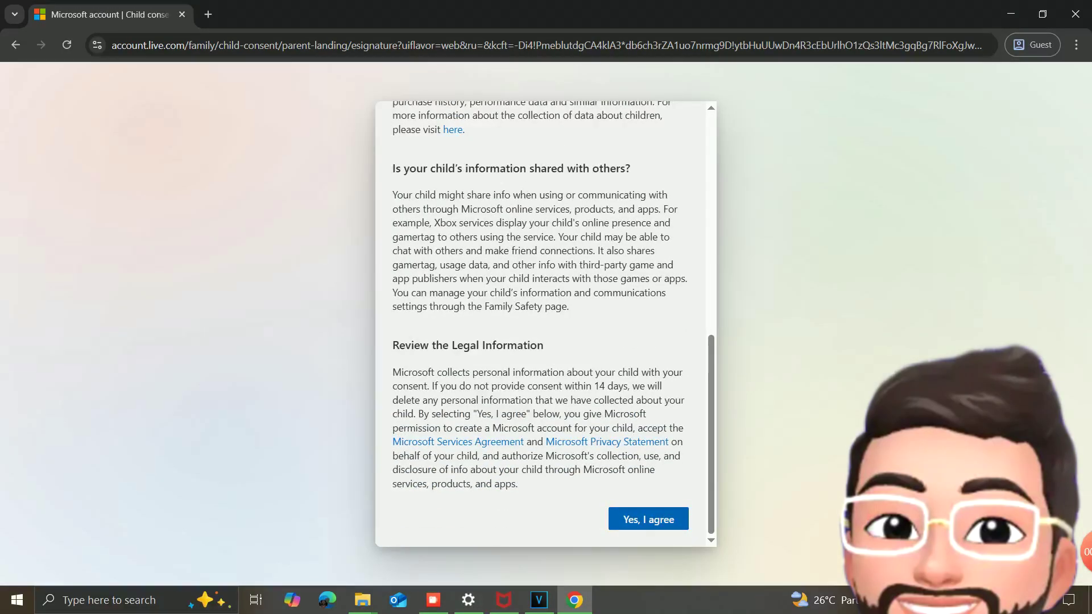
pyautogui.click(648, 518)
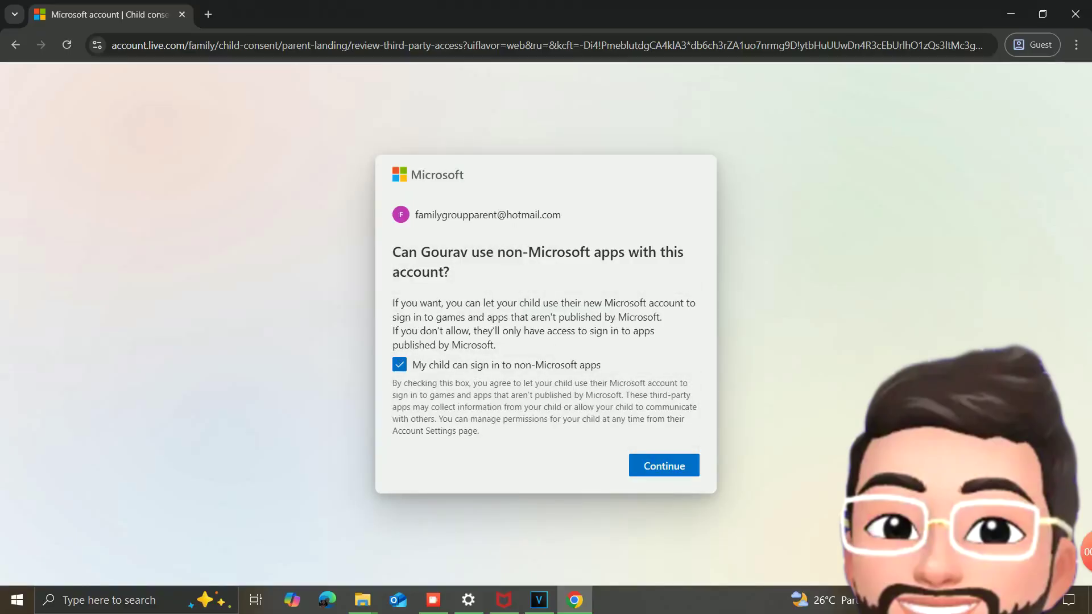
pyautogui.press('Return')
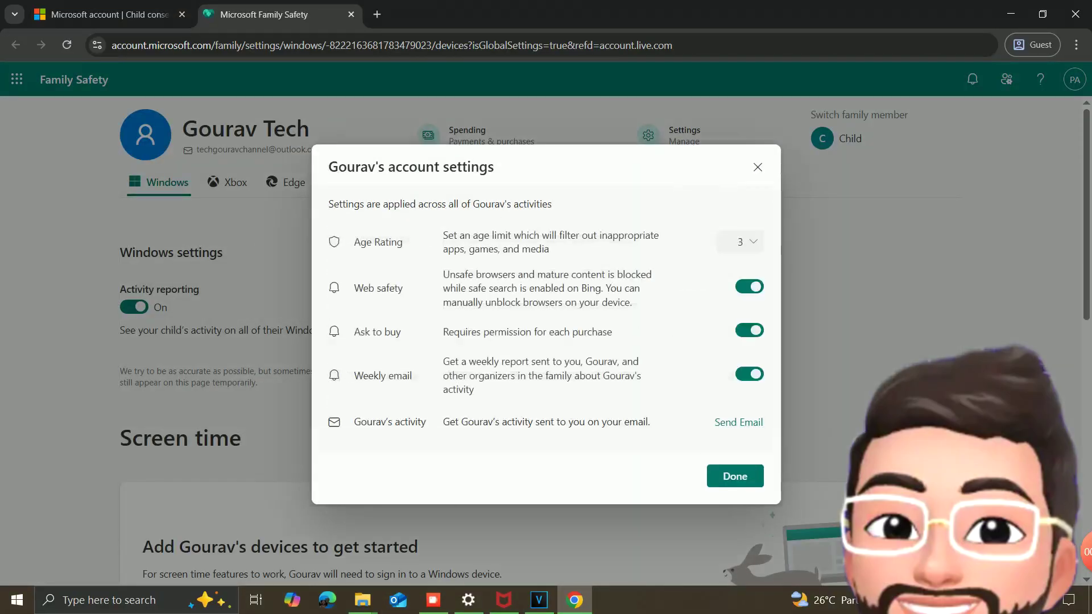
# Step: Close the child's account settings dialog with Done and select the child's e-mail address
pyautogui.click(735, 476)
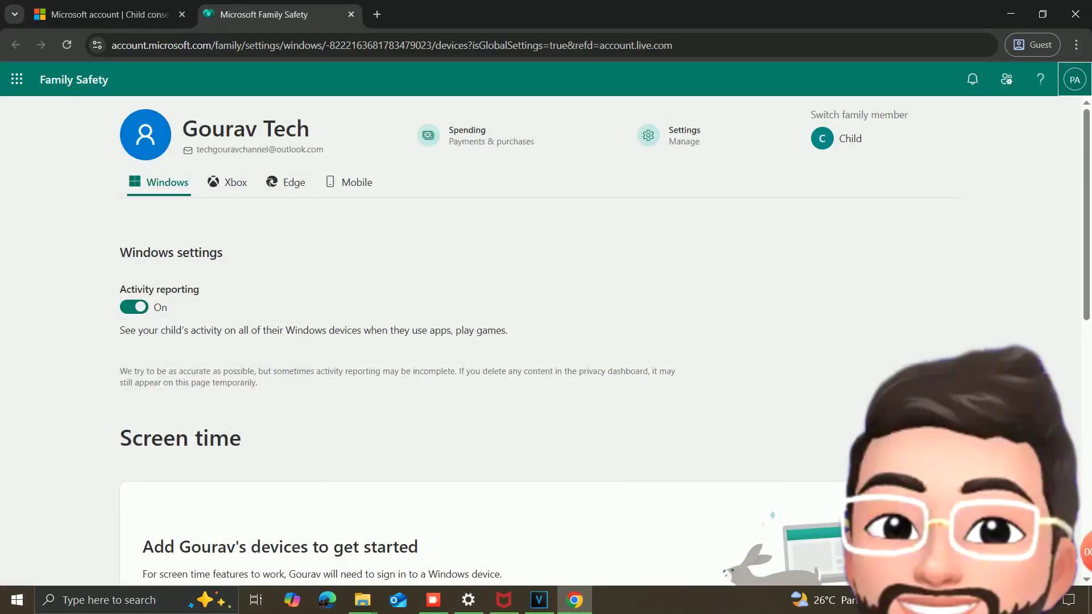
pyautogui.tripleClick(260, 149)
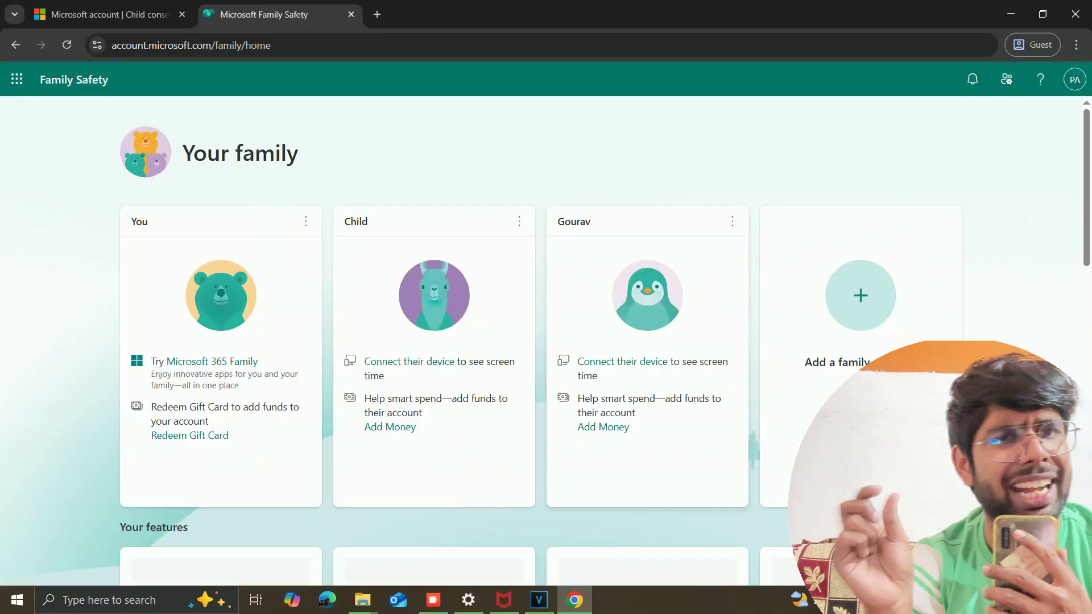
# Step: From the new child's card menu, go to Manage consent, then Manage parental consent
pyautogui.click(731, 222)
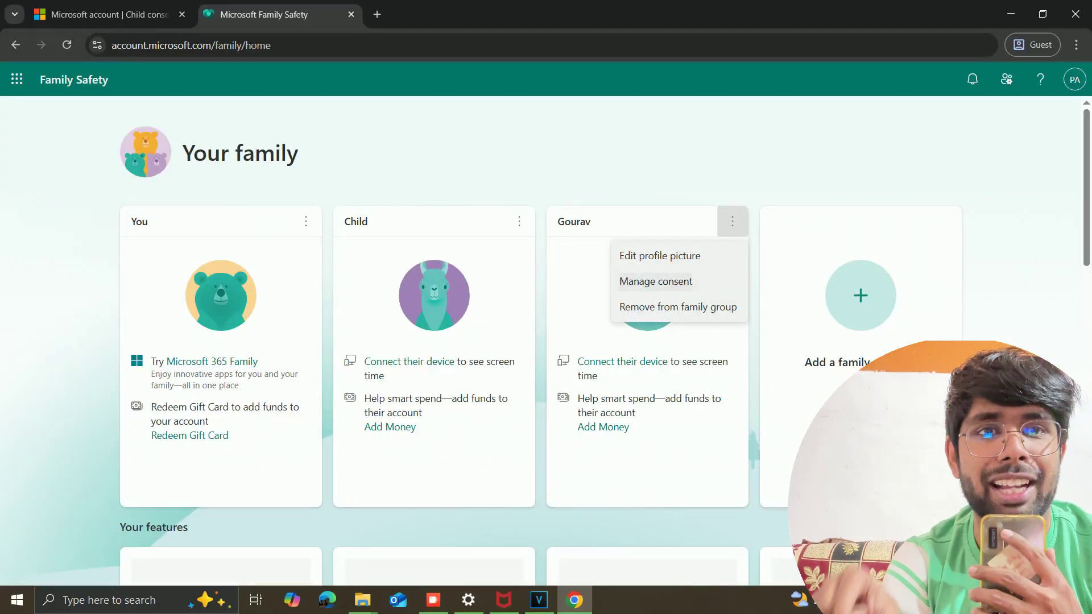
pyautogui.click(656, 281)
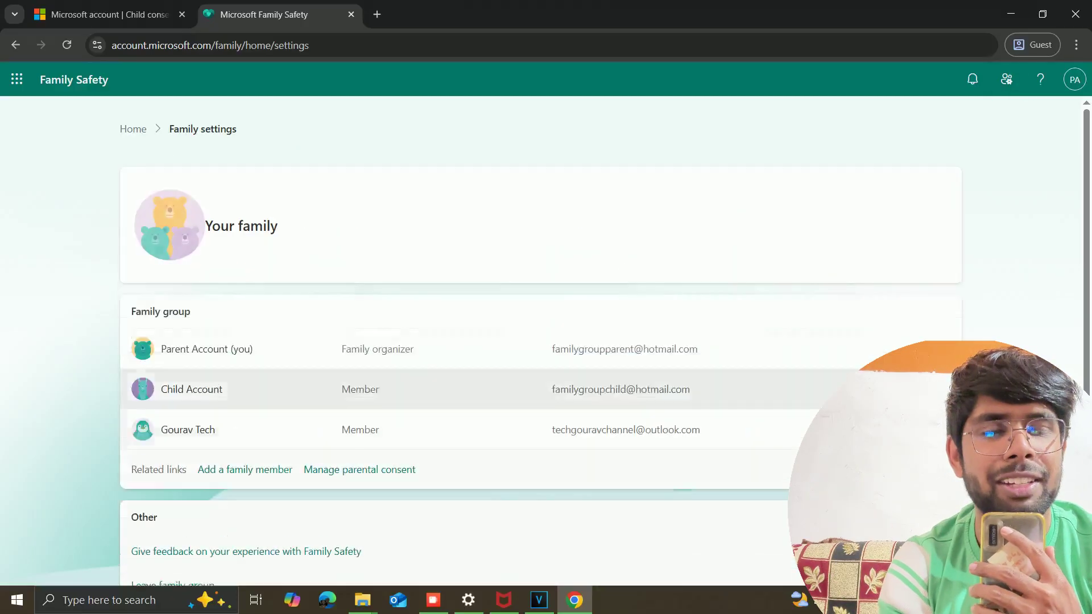
pyautogui.click(360, 469)
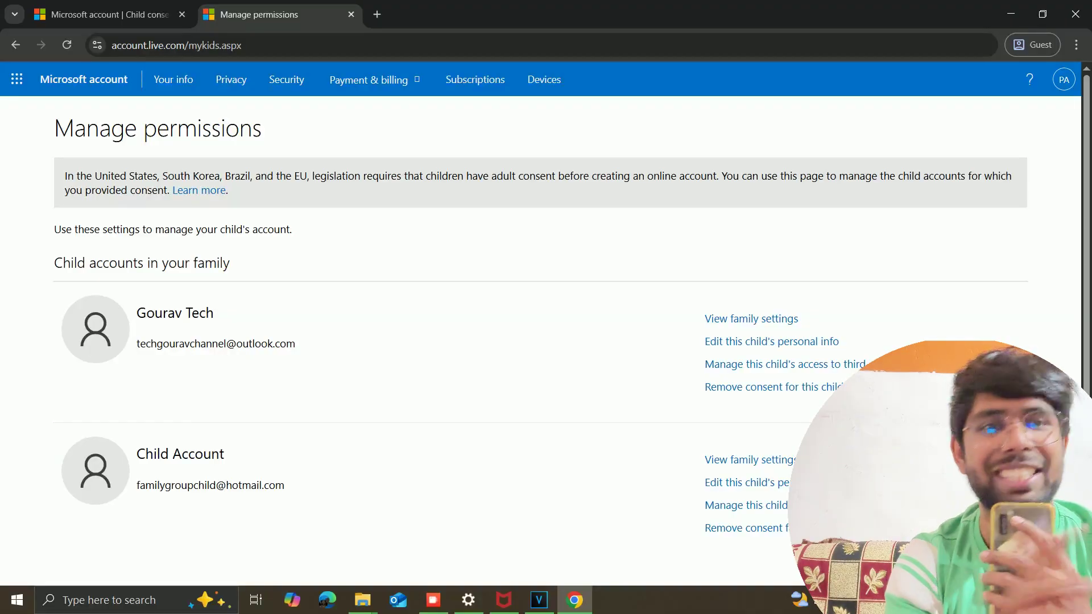
# Step: Change the new child's birthdate to January 1, 2005 and state to Rajasthan, then save
pyautogui.press('Return')
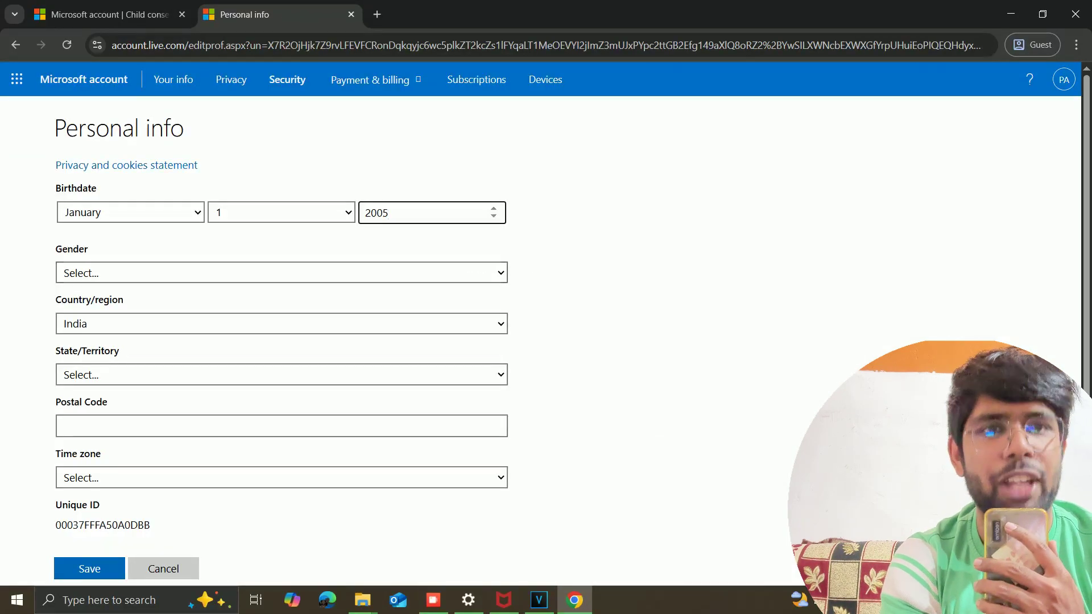
pyautogui.click(282, 375)
pyautogui.scroll(-5, 279, 332)
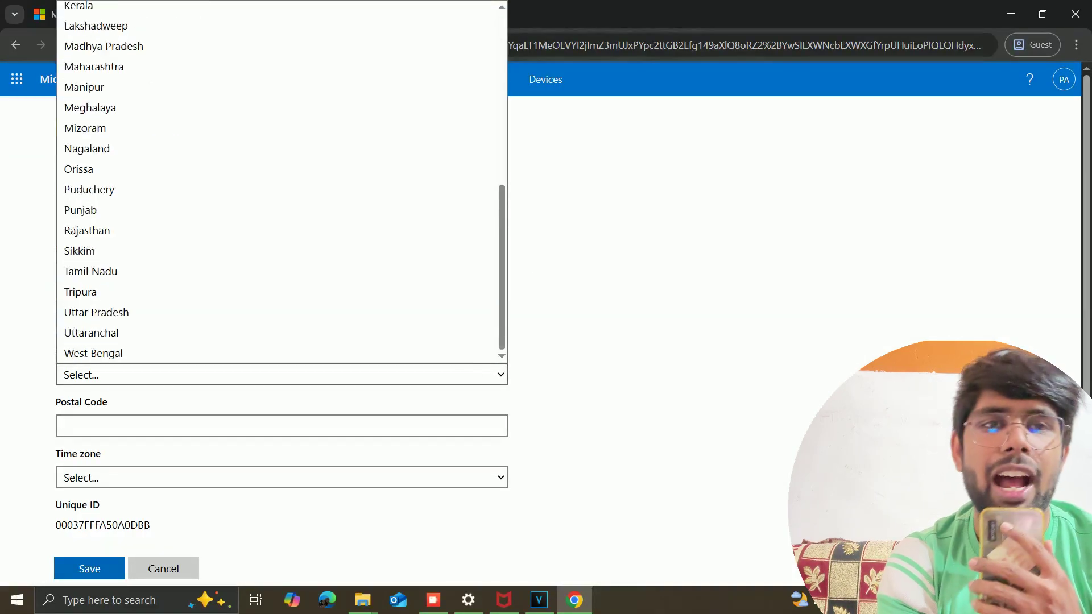
pyautogui.click(87, 230)
pyautogui.click(89, 569)
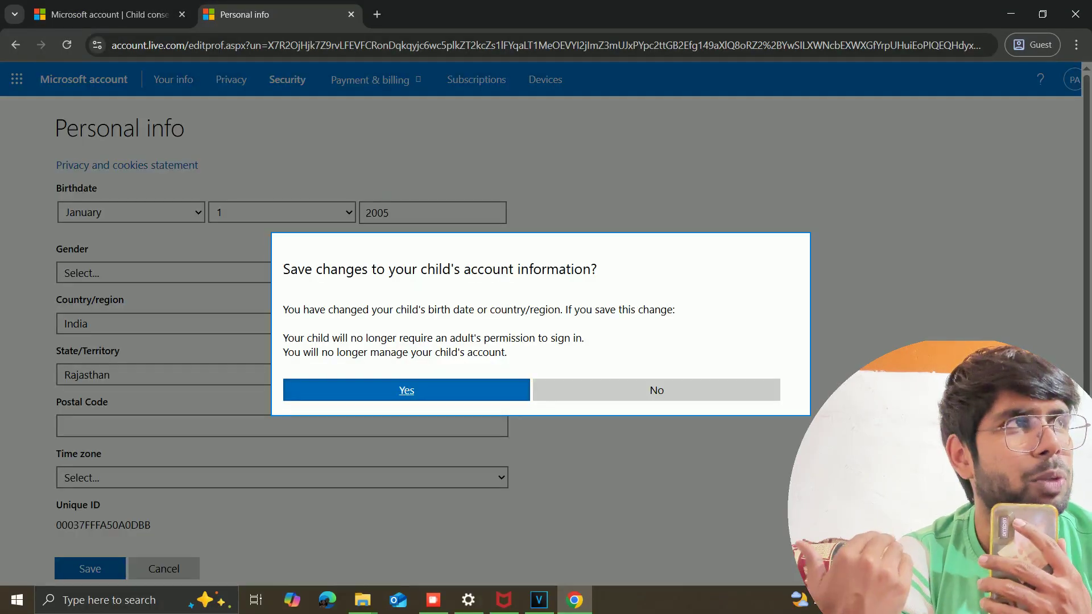
pyautogui.press('Return')
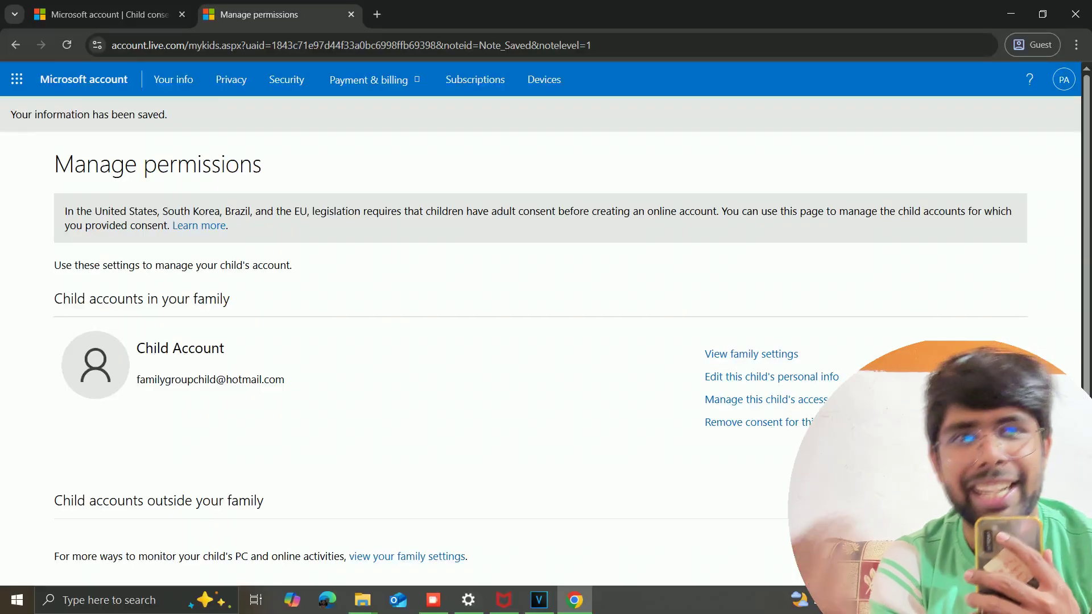
# Step: Load family.microsoft.com in a new browser tab
pyautogui.scroll(-1, 546, 341)
pyautogui.scroll(1, 546, 341)
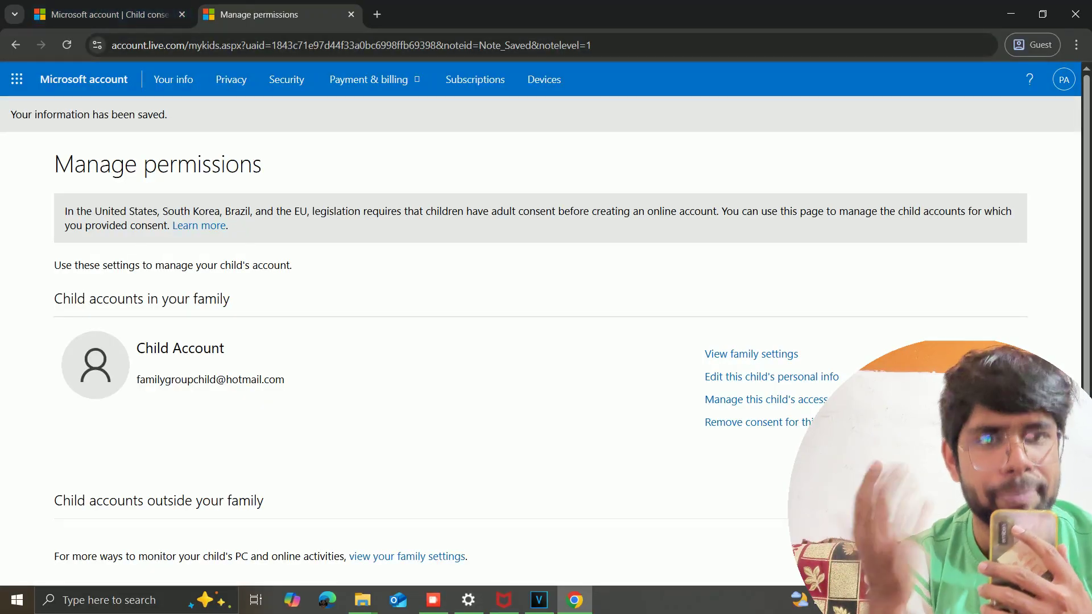
pyautogui.click(377, 14)
pyautogui.write('famil')
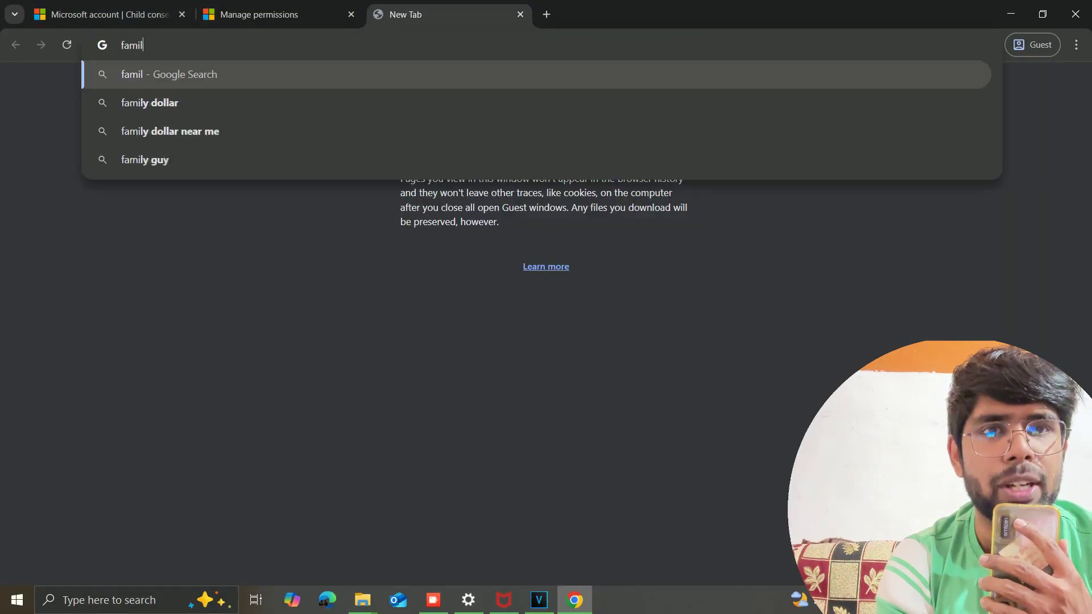
pyautogui.write('y.microsoft.com')
pyautogui.press('Return')
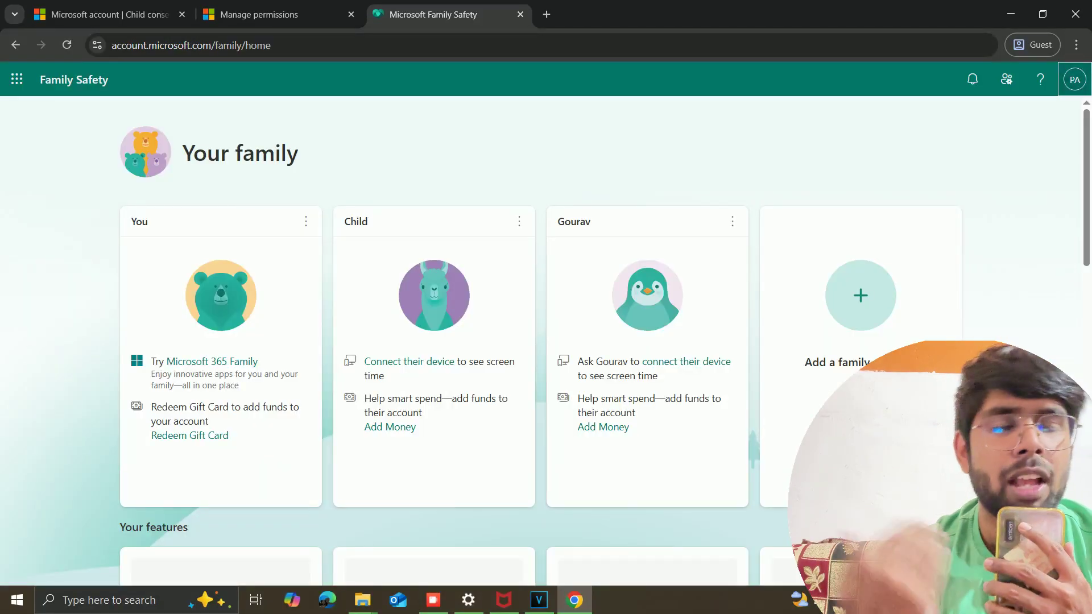
# Step: Check the signed-in account, then remove the new child from the family group and confirm
pyautogui.click(1074, 80)
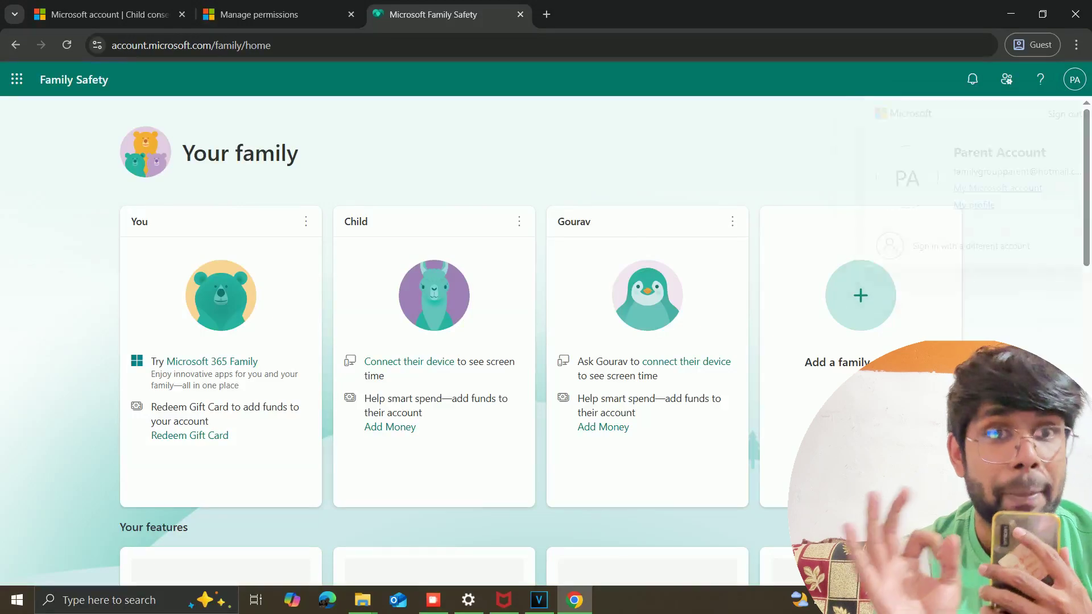
pyautogui.click(732, 221)
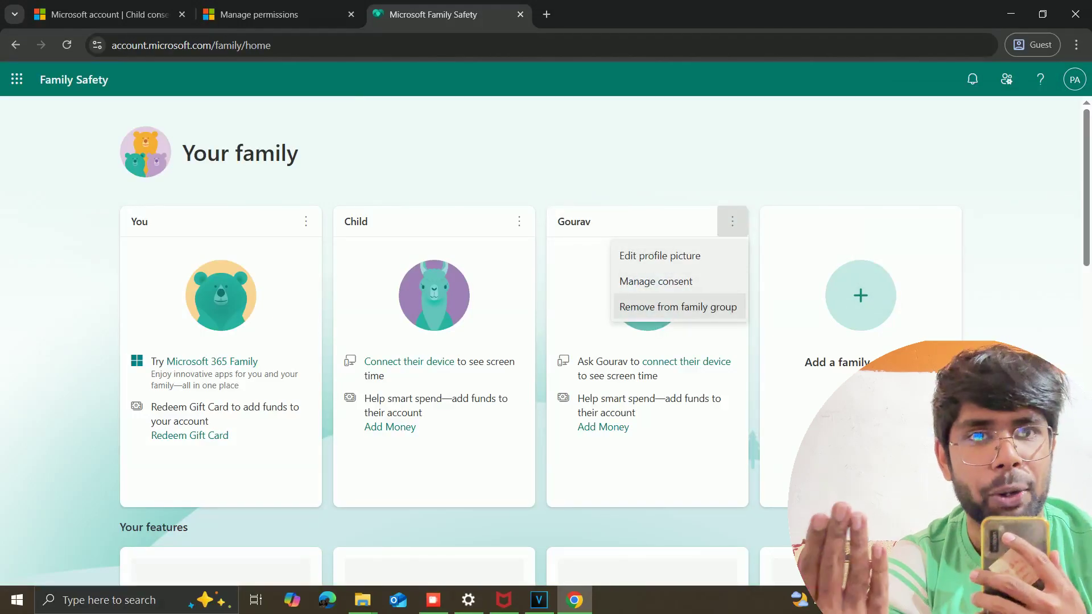
pyautogui.click(678, 307)
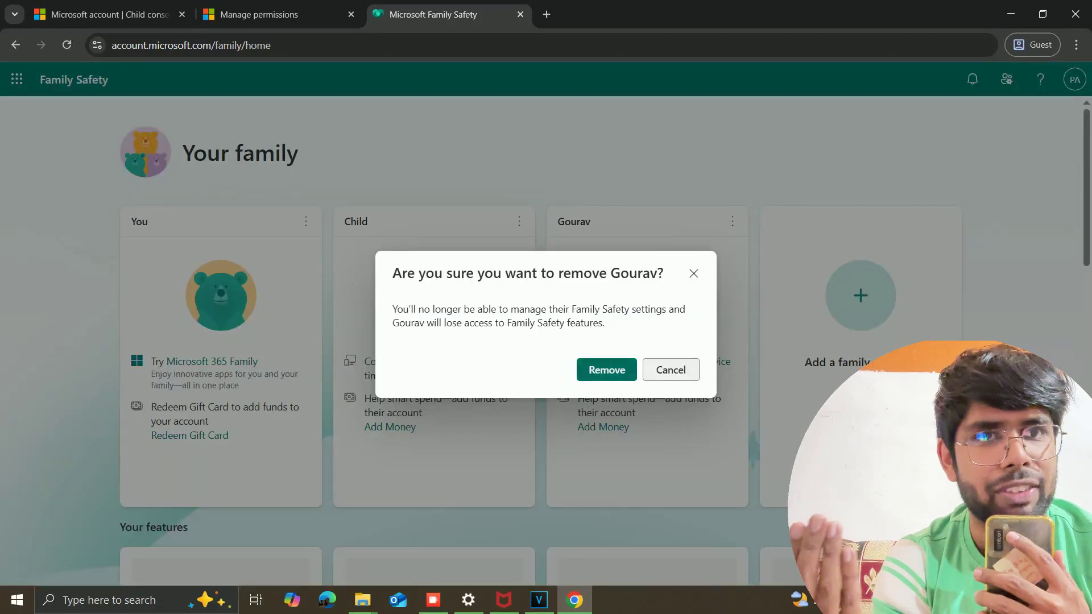
pyautogui.press('Return')
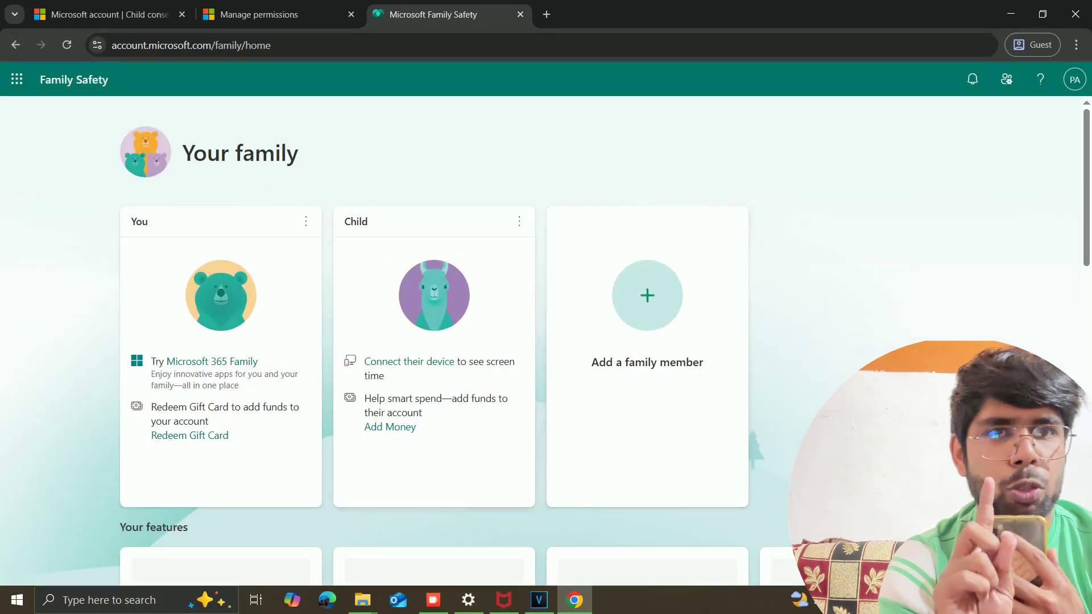
pyautogui.click(305, 221)
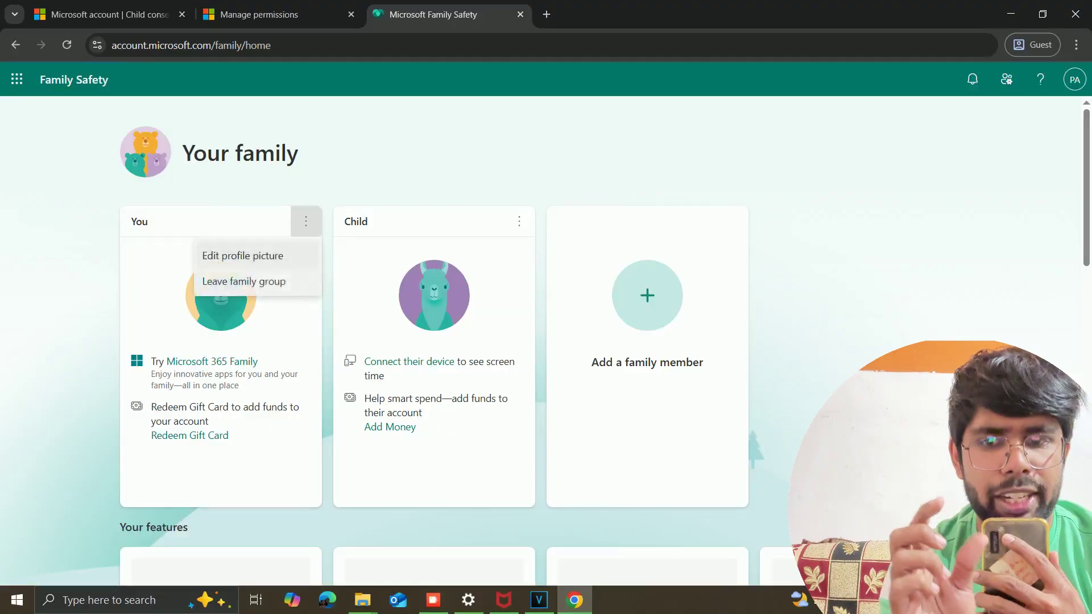